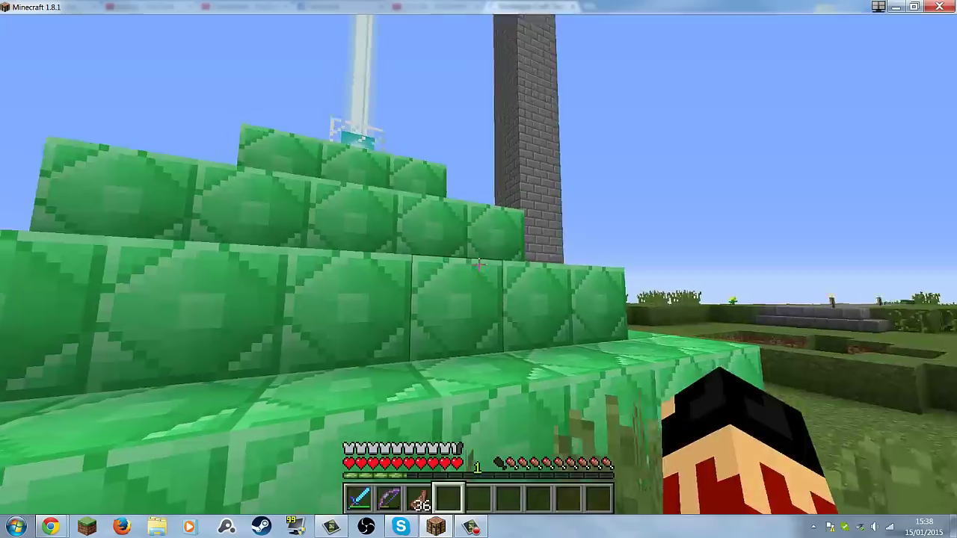
{"action": "key", "text": "w"}
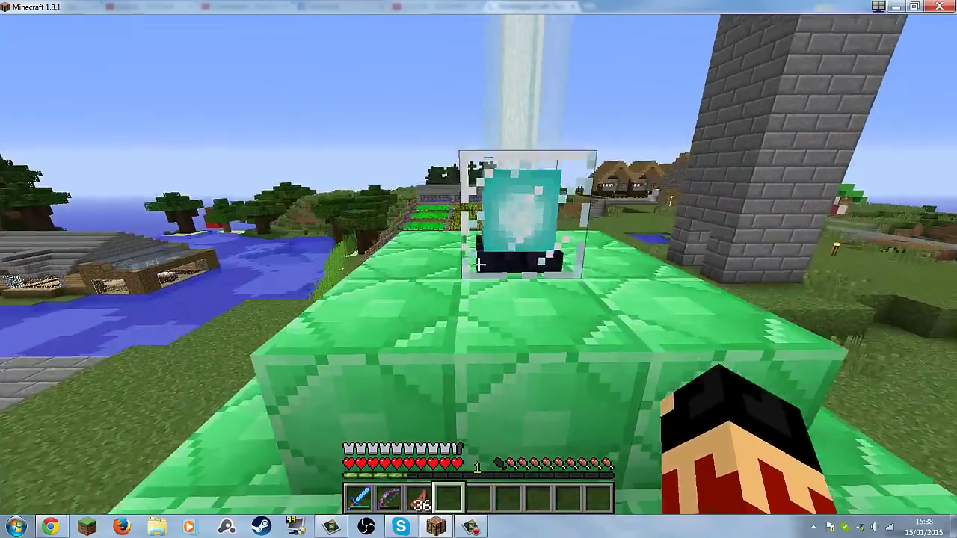
{"action": "key", "text": "w"}
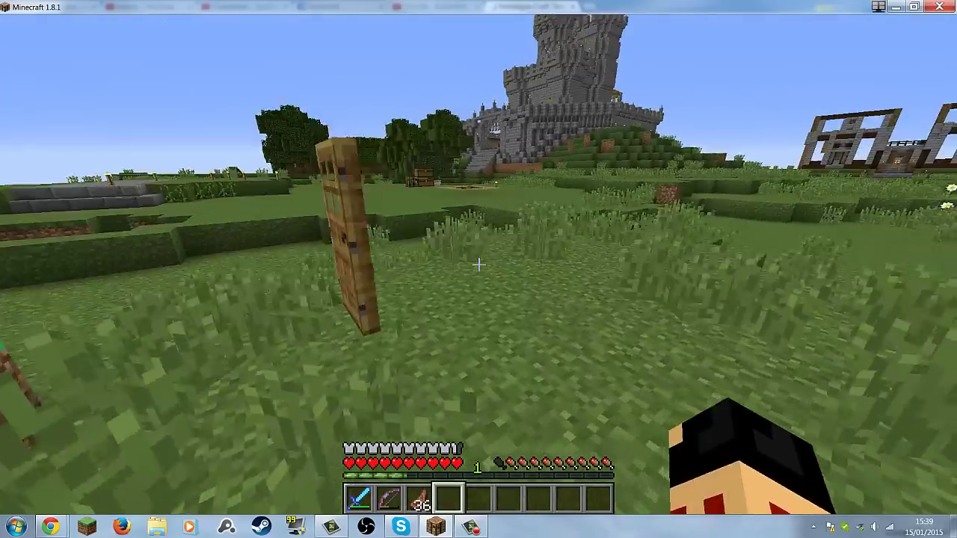
{"action": "right_click", "coordinate": [478, 264]}
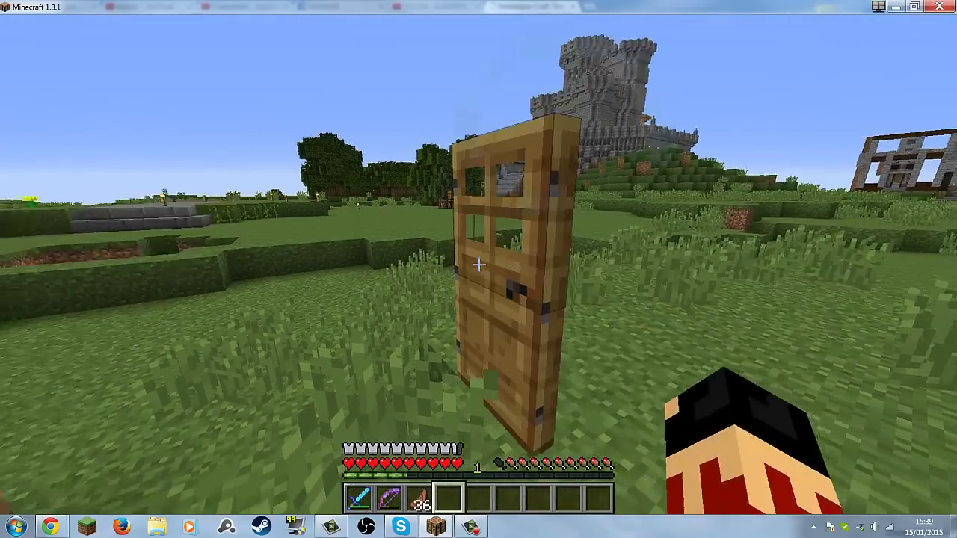
{"action": "key", "text": "w"}
{"action": "key", "text": "space"}
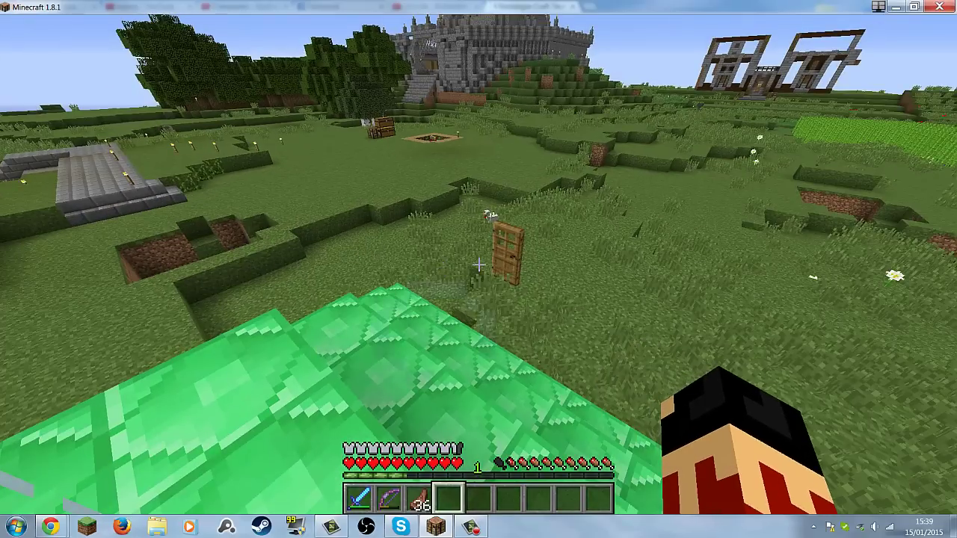
{"action": "key", "text": "w"}
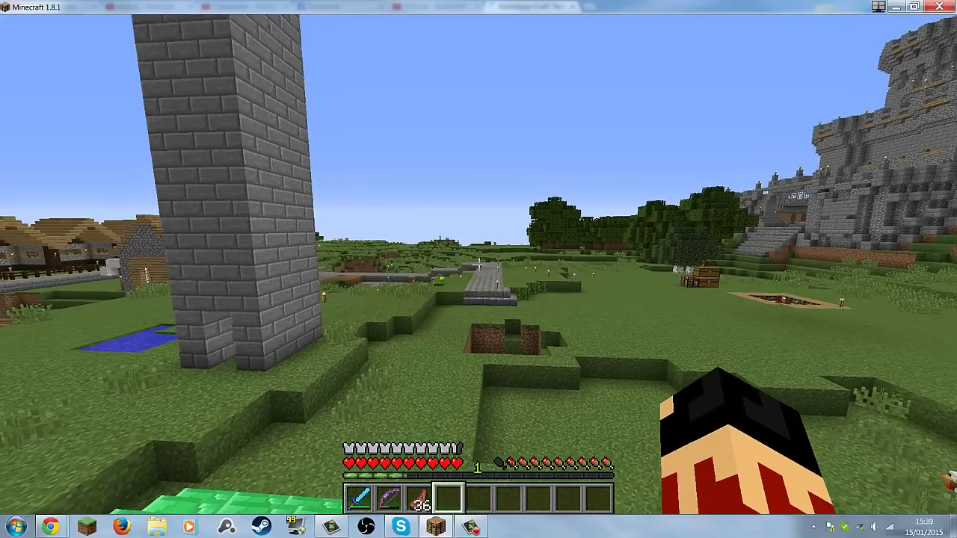
Step: Open the resource pack folder from the game's resource pack options and select NostalgiaCraft1.7_Normal.zip
{"action": "key", "text": "Escape"}
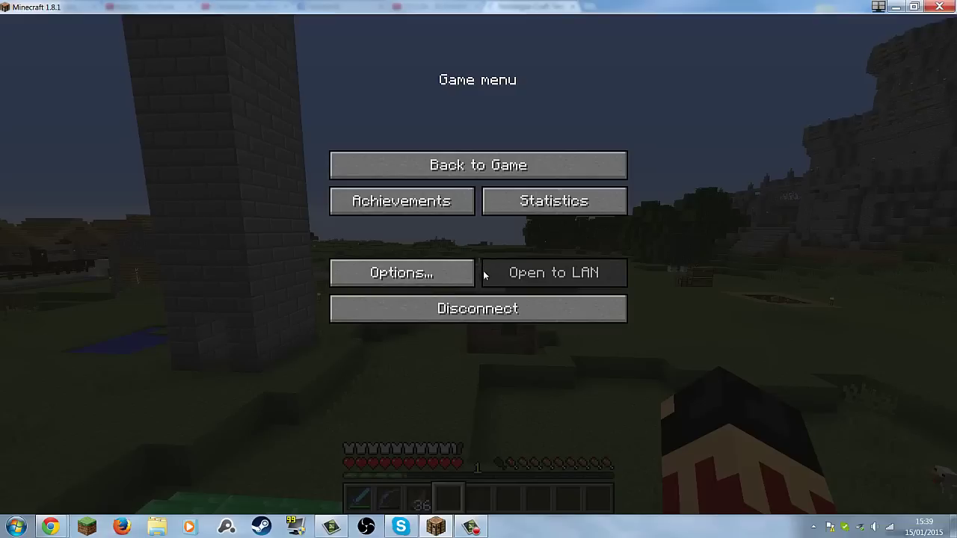
{"action": "left_click", "coordinate": [442, 279]}
{"action": "left_click", "coordinate": [440, 327]}
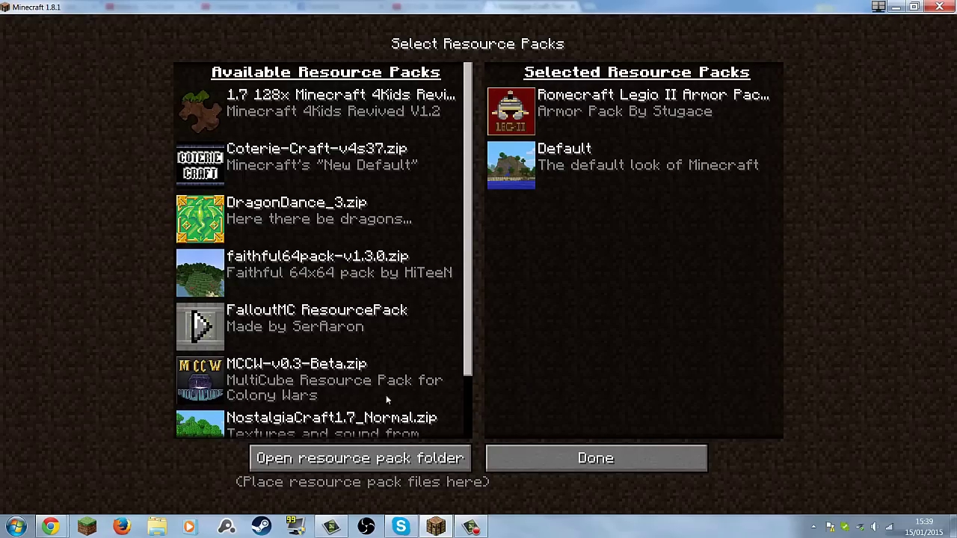
{"action": "left_click", "coordinate": [417, 466]}
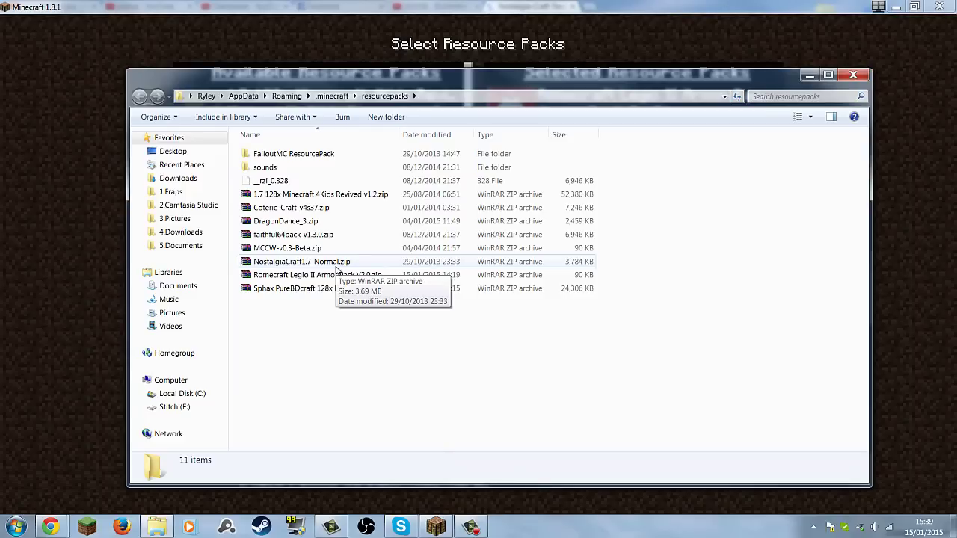
{"action": "left_click", "coordinate": [302, 266]}
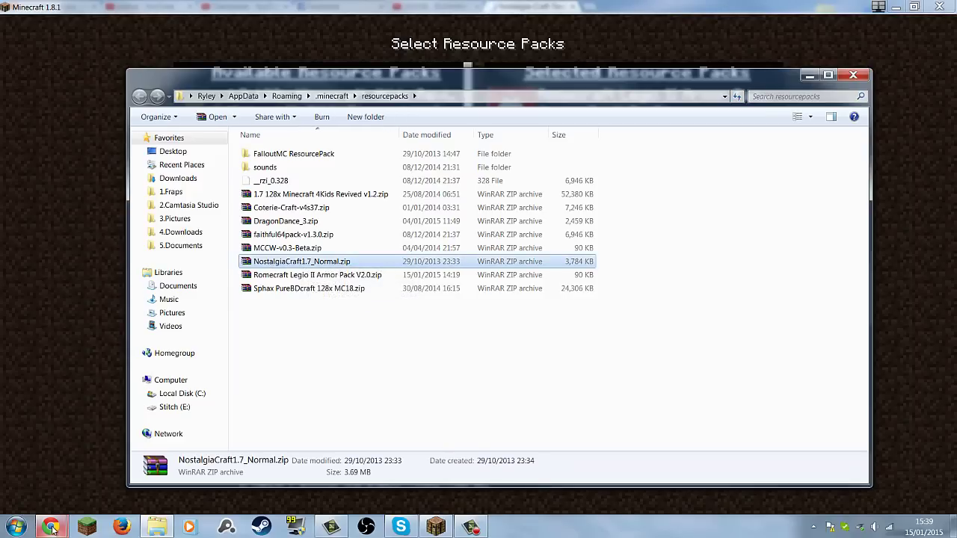
Step: Switch to Chrome and look through the Nostalgia-Craft texture pack page, including its screenshots, installation instructions and download link
{"action": "mouse_move", "coordinate": [53, 529]}
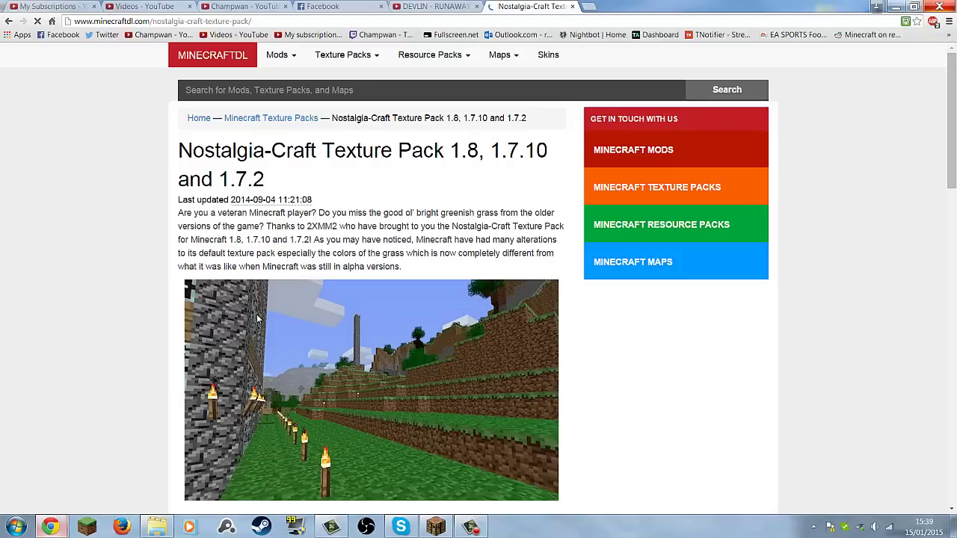
{"action": "left_click", "coordinate": [93, 476]}
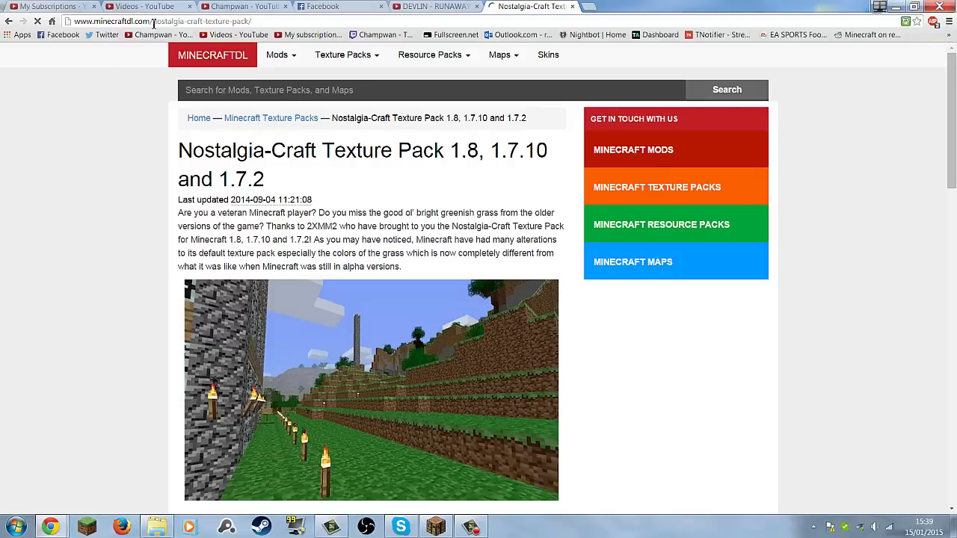
{"action": "scroll", "coordinate": [271, 131], "scroll_direction": "down", "scroll_amount": 4}
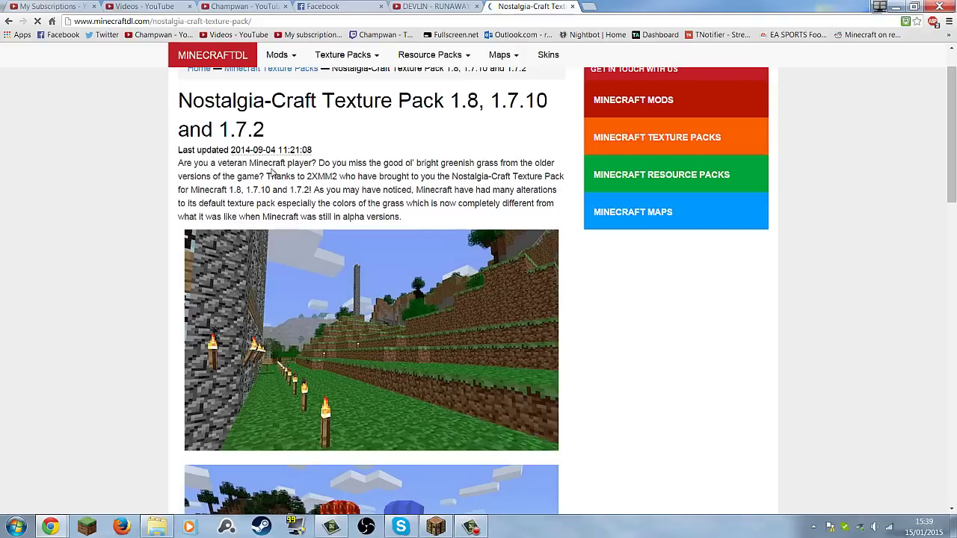
{"action": "scroll", "coordinate": [303, 307], "scroll_direction": "up", "scroll_amount": 3}
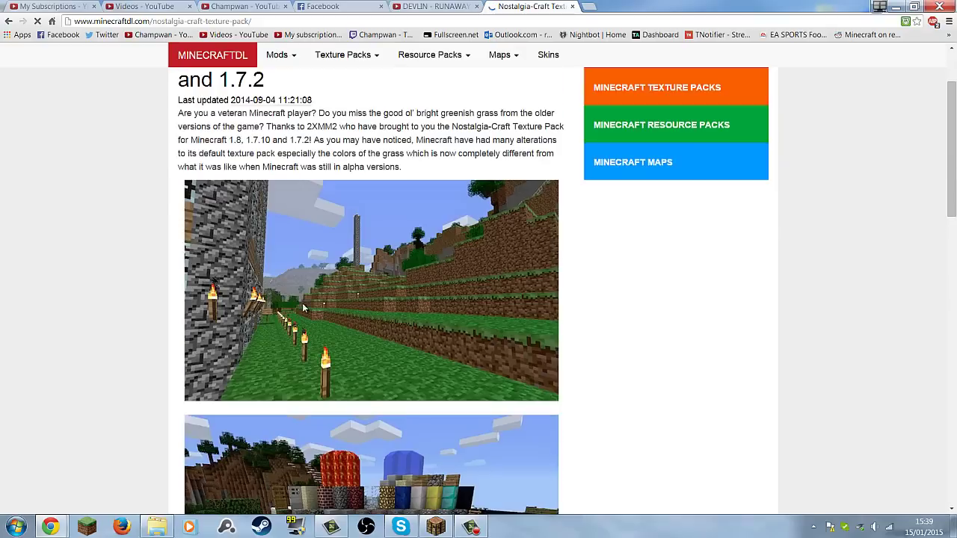
{"action": "scroll", "coordinate": [277, 316], "scroll_direction": "down", "scroll_amount": 7}
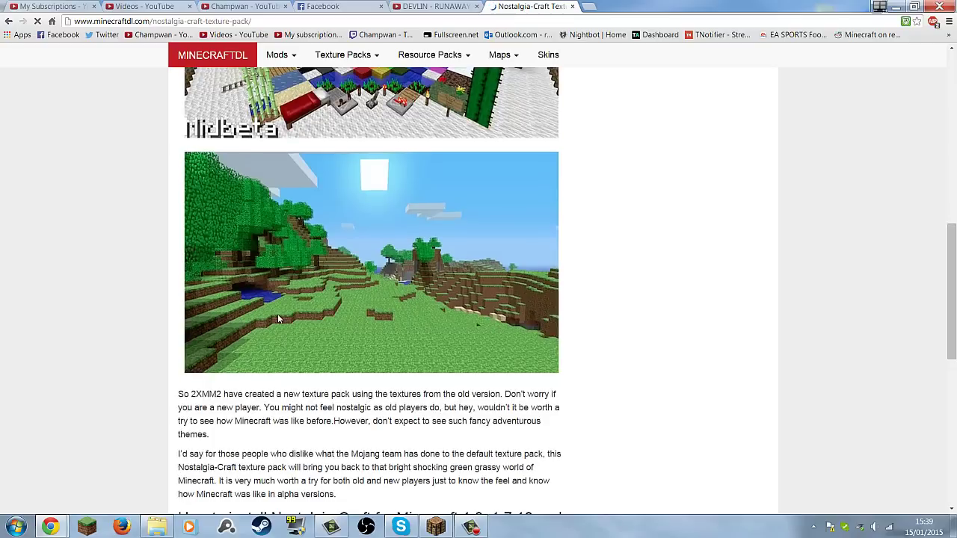
{"action": "scroll", "coordinate": [130, 315], "scroll_direction": "down", "scroll_amount": 3}
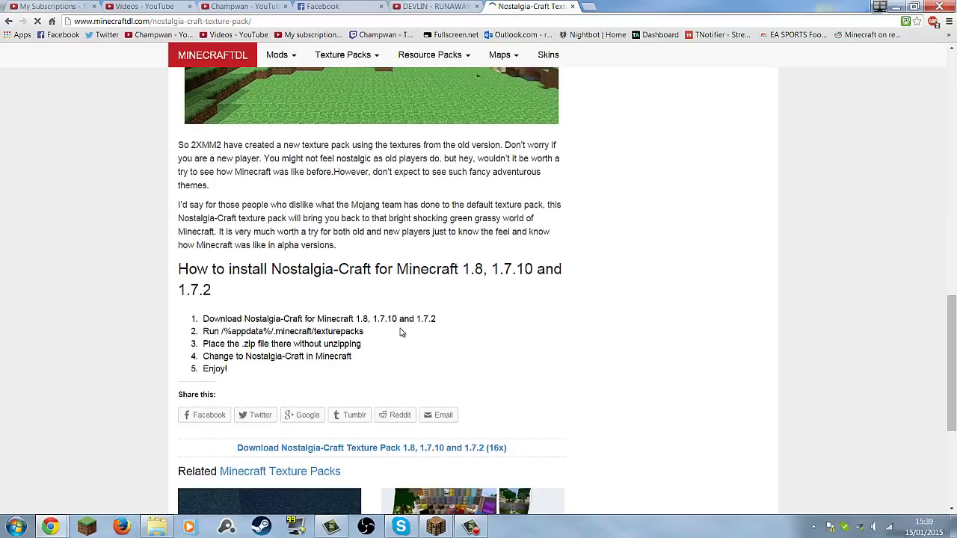
{"action": "scroll", "coordinate": [400, 332], "scroll_direction": "up", "scroll_amount": 5}
Step: Return to the maximized resourcepacks folder, open NostalgiaCraft1.7_Normal.zip and select the sound folder inside assets\minecraft
{"action": "left_click", "coordinate": [157, 527]}
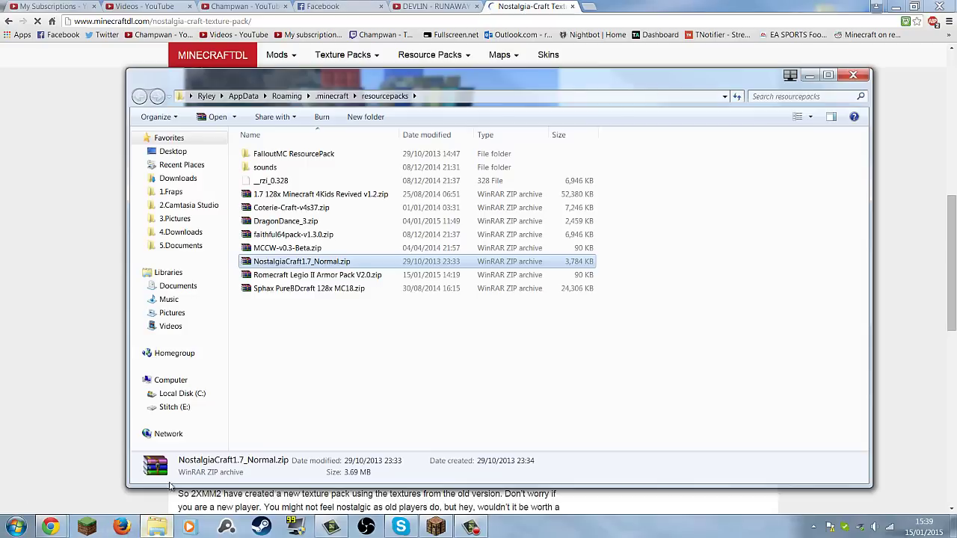
{"action": "left_click", "coordinate": [828, 74]}
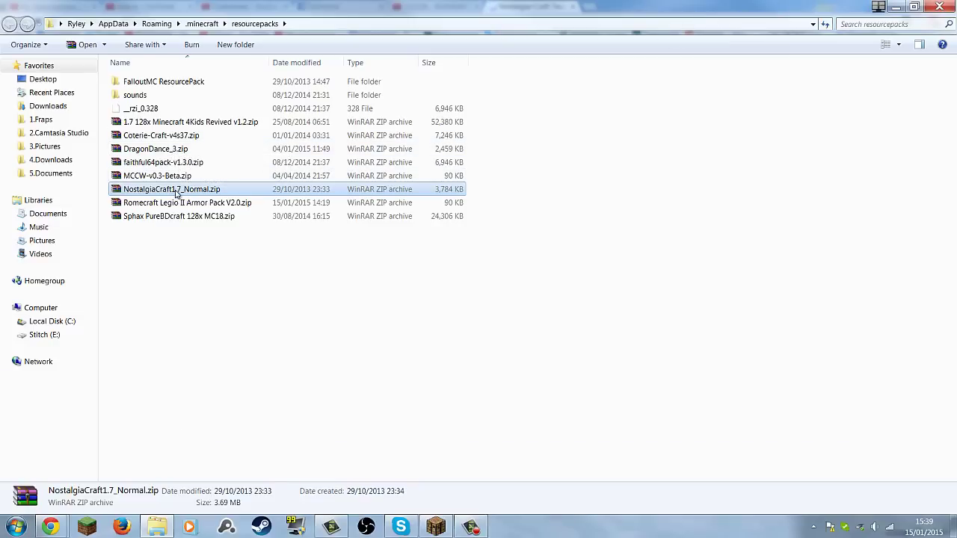
{"action": "double_click", "coordinate": [173, 191]}
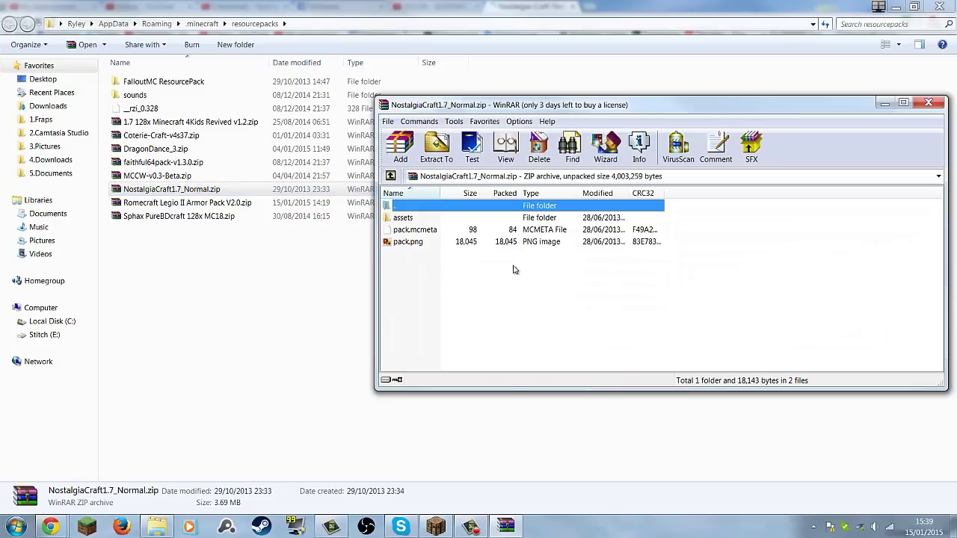
{"action": "double_click", "coordinate": [430, 219]}
{"action": "double_click", "coordinate": [422, 218]}
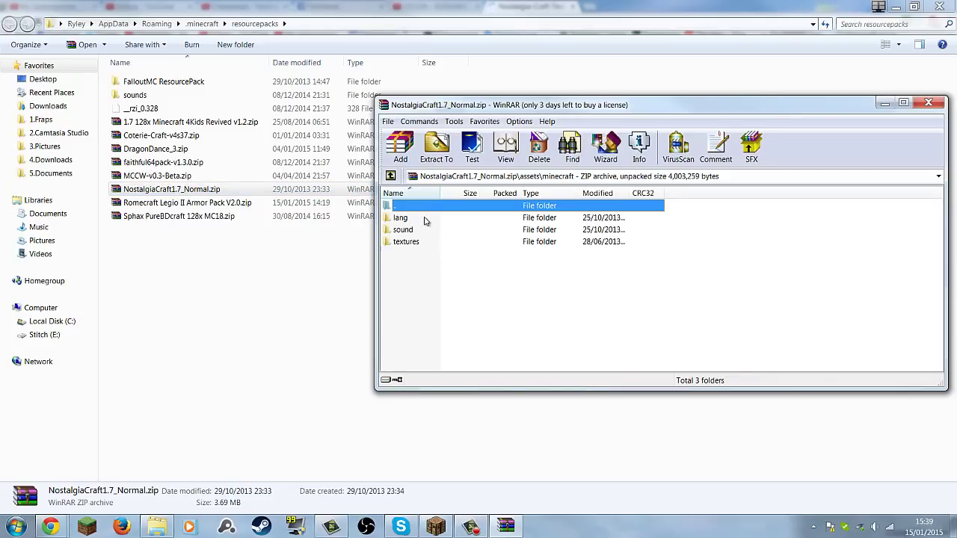
{"action": "left_click", "coordinate": [421, 231]}
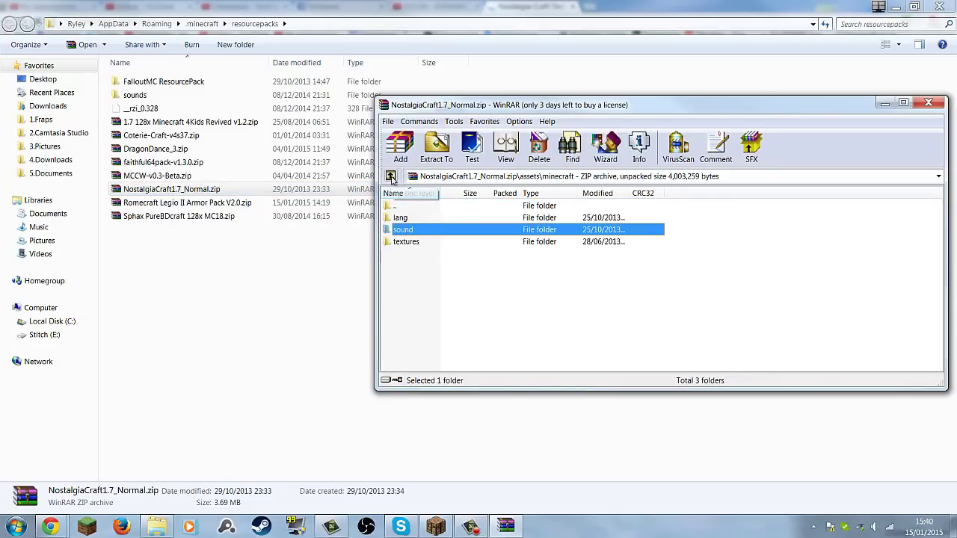
Step: Retrace the path from the archive's root through assets and minecraft to the sound folder, and put the archive window away
{"action": "left_click", "coordinate": [391, 175]}
{"action": "left_click", "coordinate": [391, 176]}
{"action": "double_click", "coordinate": [413, 219]}
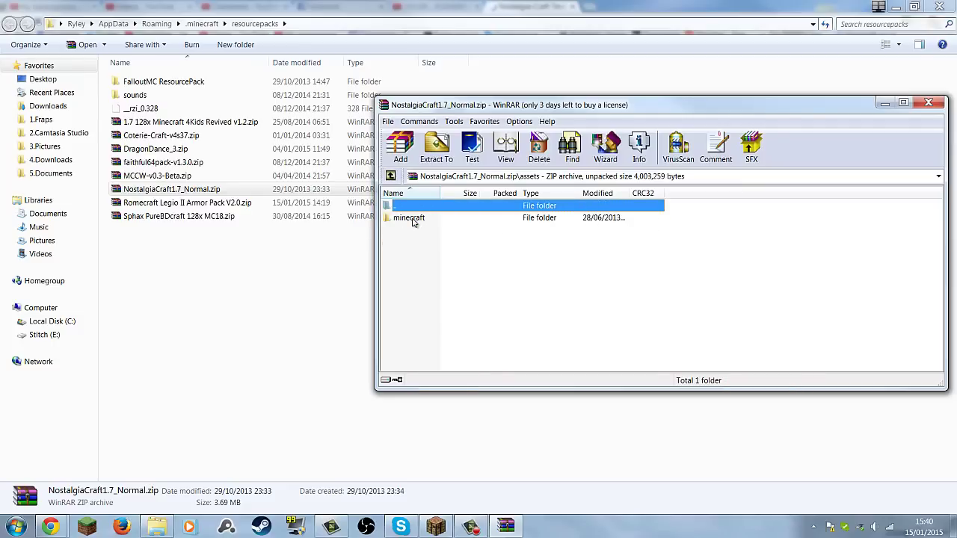
{"action": "double_click", "coordinate": [413, 219]}
{"action": "left_click", "coordinate": [413, 231]}
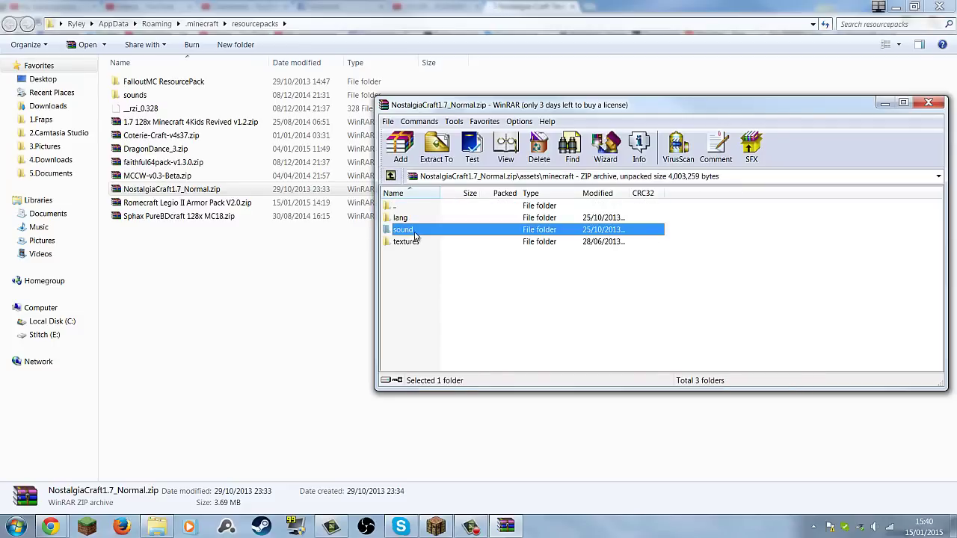
{"action": "key", "text": "alt+F4"}
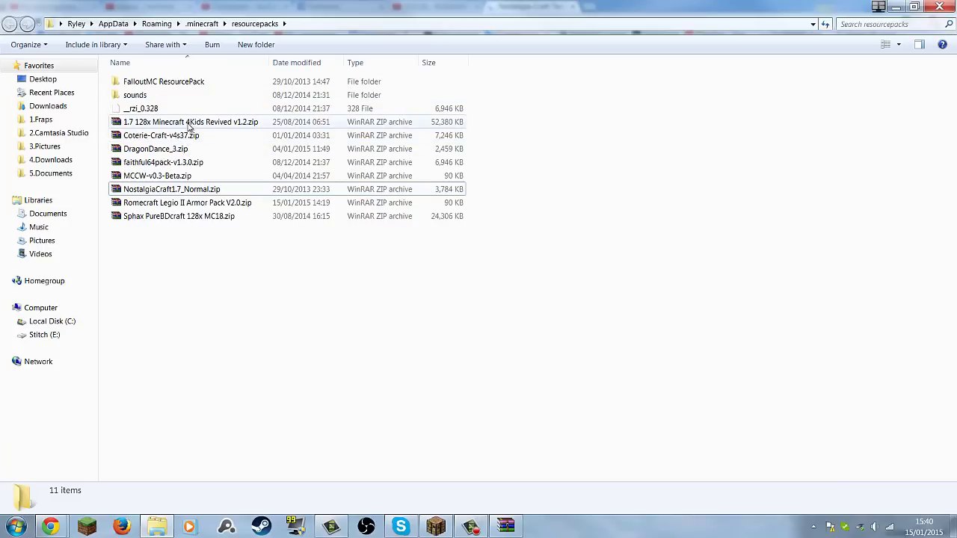
Step: Open faithful64pack-v1.3.0.zip at its assets\minecraft folder to view the subfolders, and put its window away
{"action": "double_click", "coordinate": [172, 162]}
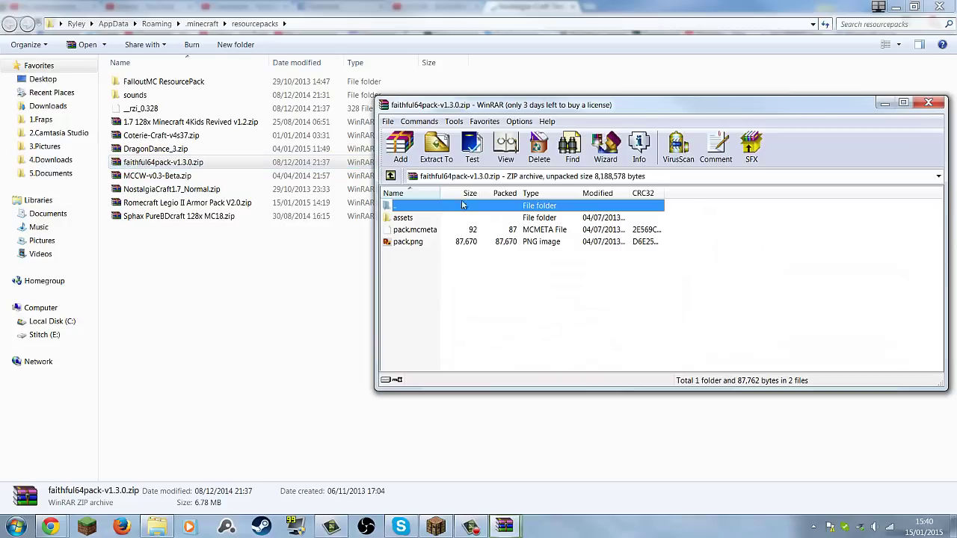
{"action": "double_click", "coordinate": [428, 220]}
{"action": "double_click", "coordinate": [428, 220]}
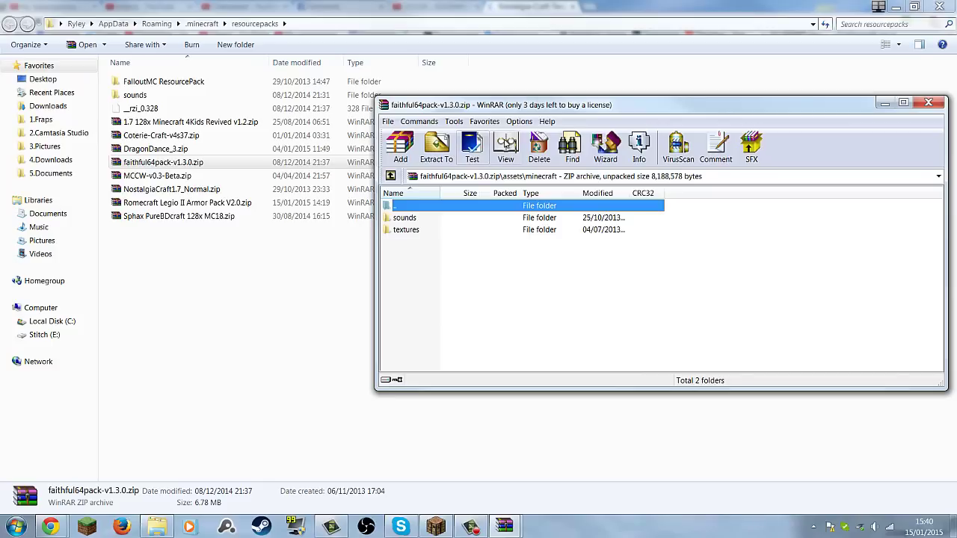
{"action": "mouse_move", "coordinate": [537, 110]}
{"action": "left_mouse_down"}
{"action": "mouse_move", "coordinate": [572, 106]}
{"action": "mouse_move", "coordinate": [542, 113]}
{"action": "left_mouse_up"}
{"action": "key", "text": "alt+F4"}
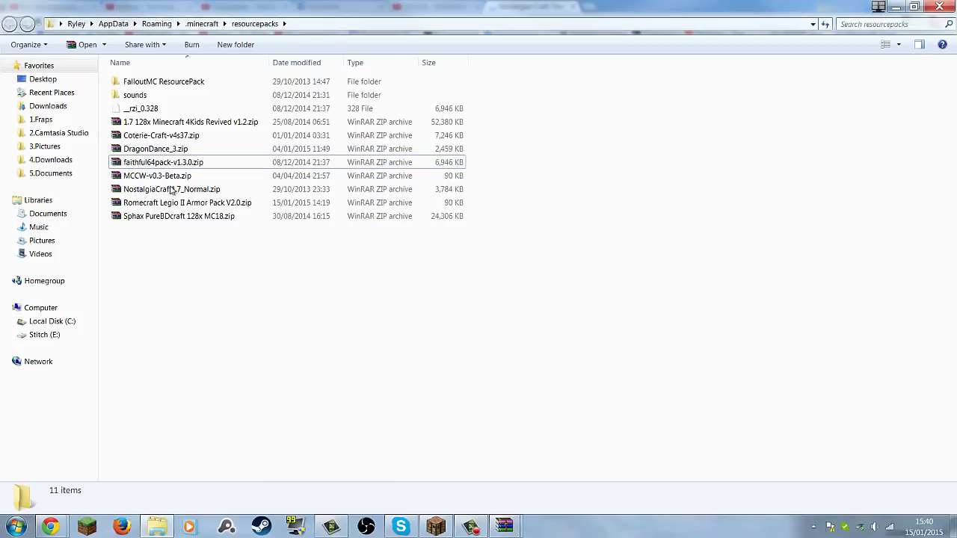
Step: Reopen NostalgiaCraft1.7_Normal.zip and bring back the faithful64pack-v1.3.0.zip window so both archives are on screen
{"action": "double_click", "coordinate": [163, 192]}
{"action": "left_click_drag", "start_coordinate": [437, 83], "coordinate": [173, 90]}
{"action": "mouse_move", "coordinate": [503, 527]}
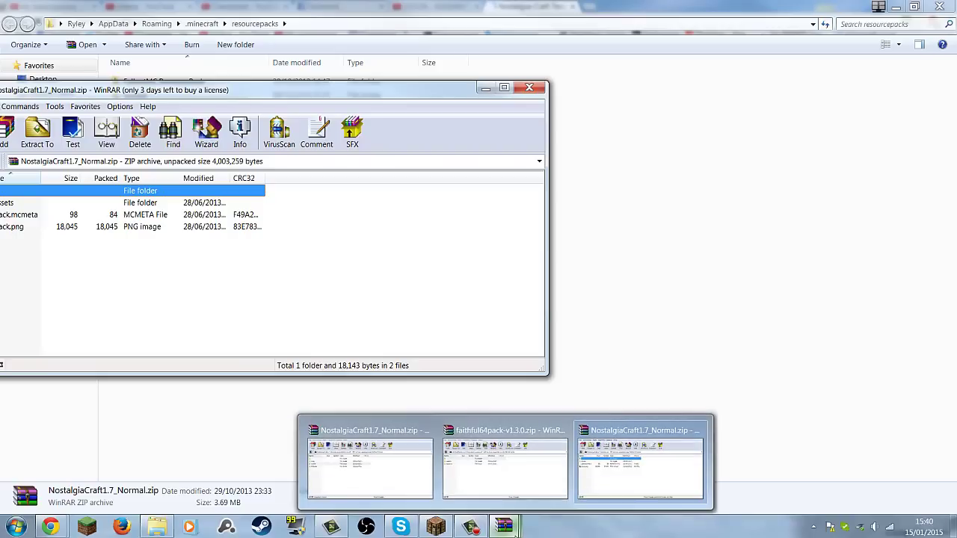
{"action": "left_click", "coordinate": [540, 465]}
{"action": "left_click", "coordinate": [262, 292]}
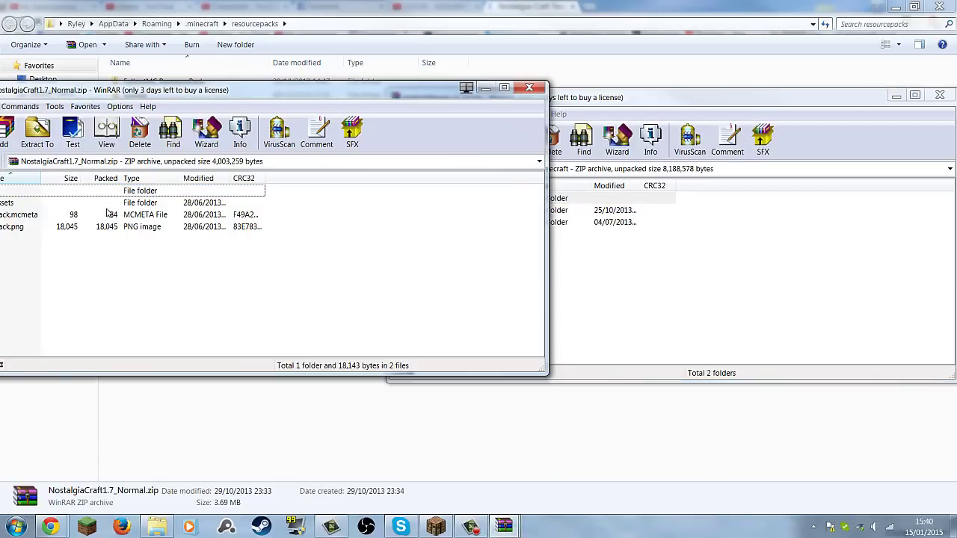
{"action": "double_click", "coordinate": [107, 215]}
{"action": "key", "text": "Escape"}
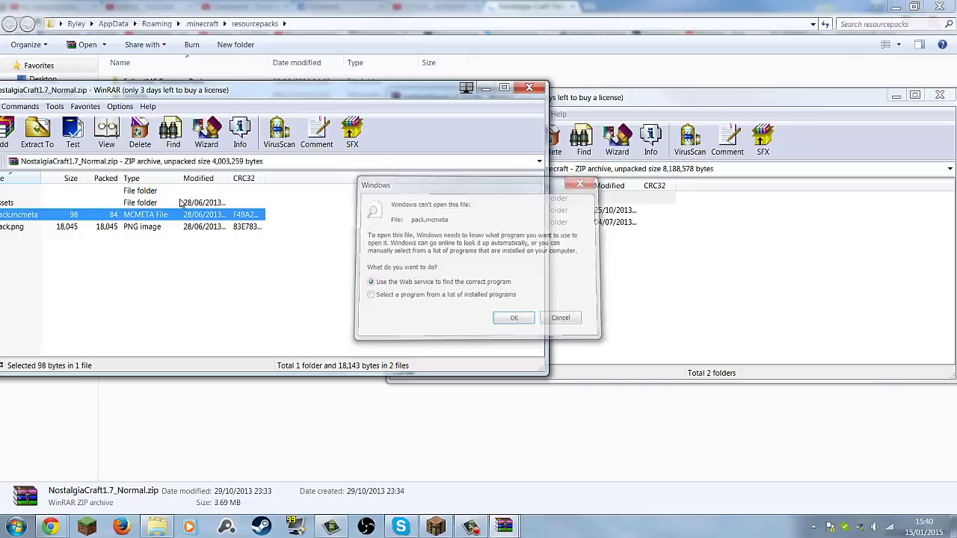
Step: Browse the NostalgiaCraft archive to assets\minecraft and narrow its window to sit beside the faithful64pack archive
{"action": "double_click", "coordinate": [205, 202]}
{"action": "left_click_drag", "start_coordinate": [304, 91], "coordinate": [428, 88]}
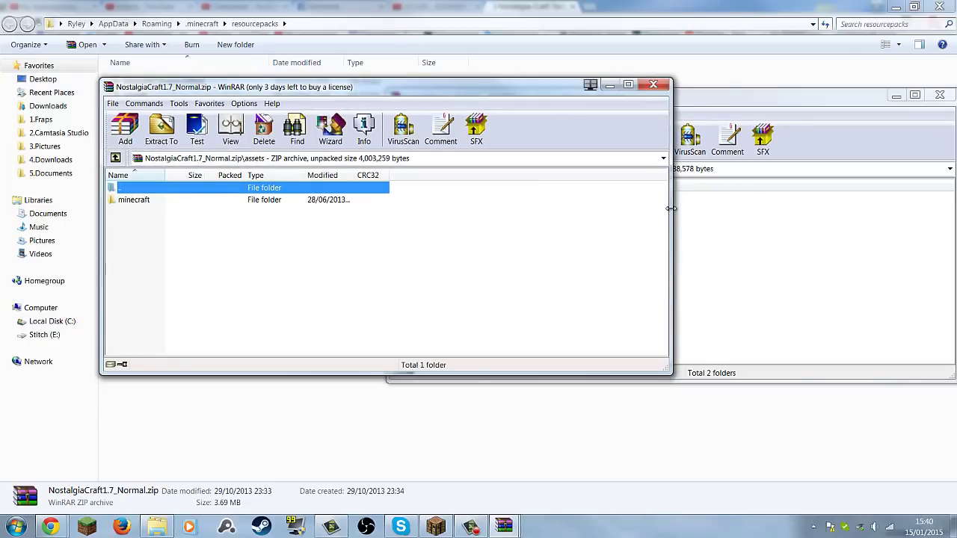
{"action": "left_click_drag", "start_coordinate": [670, 209], "coordinate": [408, 209]}
{"action": "double_click", "coordinate": [171, 200]}
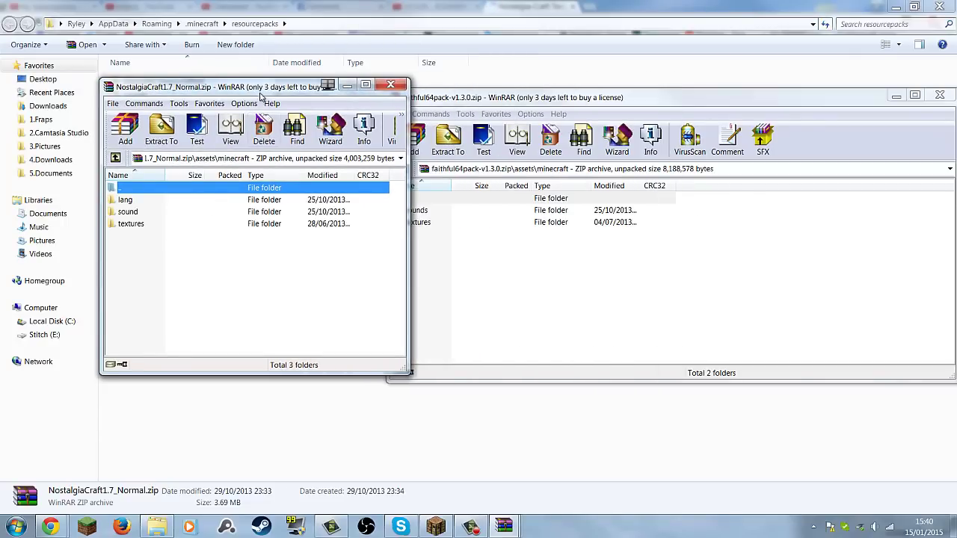
{"action": "left_click_drag", "start_coordinate": [261, 95], "coordinate": [202, 97]}
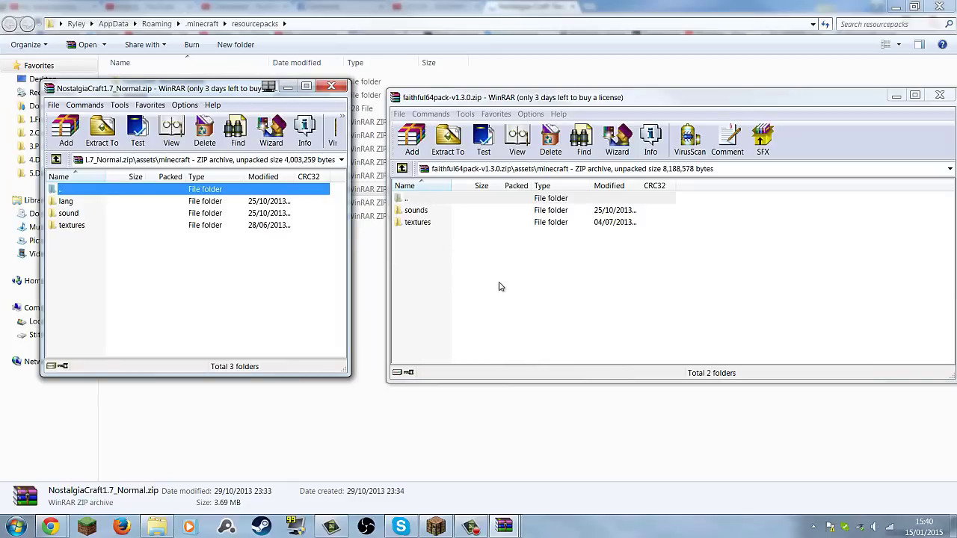
Step: Open the sounds folder in the faithful64pack archive and the sound folder in the NostalgiaCraft archive to compare their subfolders
{"action": "left_click", "coordinate": [421, 214]}
{"action": "left_click", "coordinate": [422, 214]}
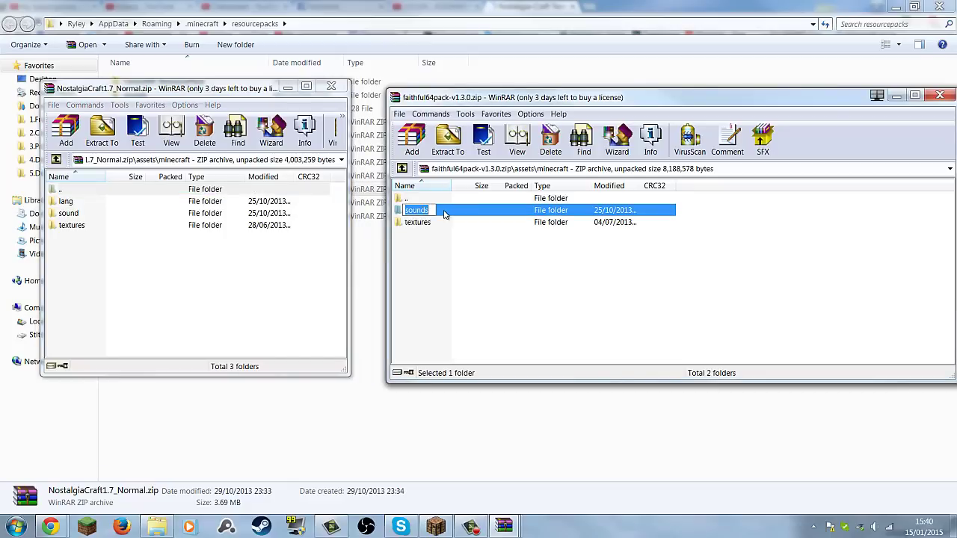
{"action": "double_click", "coordinate": [444, 213]}
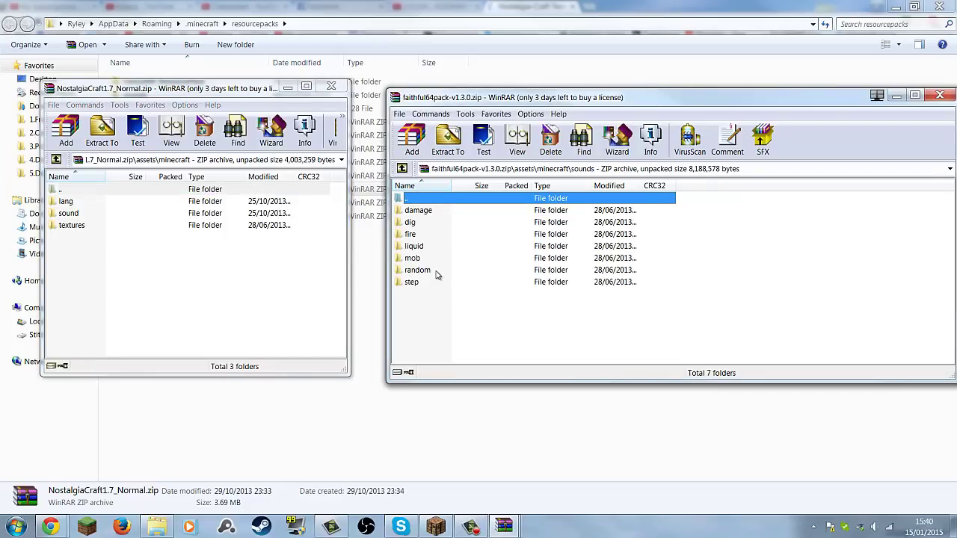
{"action": "left_click", "coordinate": [122, 216]}
{"action": "double_click", "coordinate": [122, 217]}
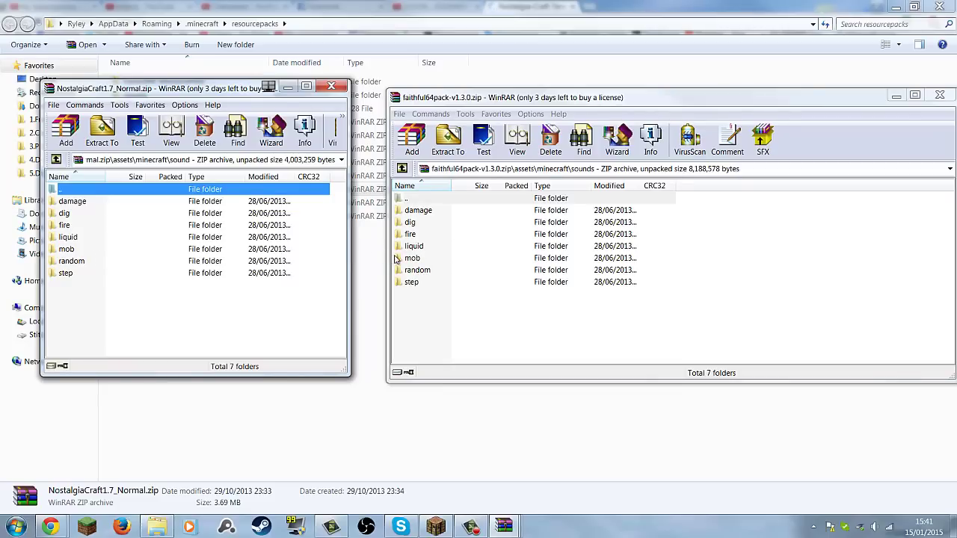
Step: View the damage and random folders inside the faithful64pack archive's sounds folder, returning to the sounds folder after each
{"action": "left_click", "coordinate": [448, 212]}
{"action": "double_click", "coordinate": [468, 214]}
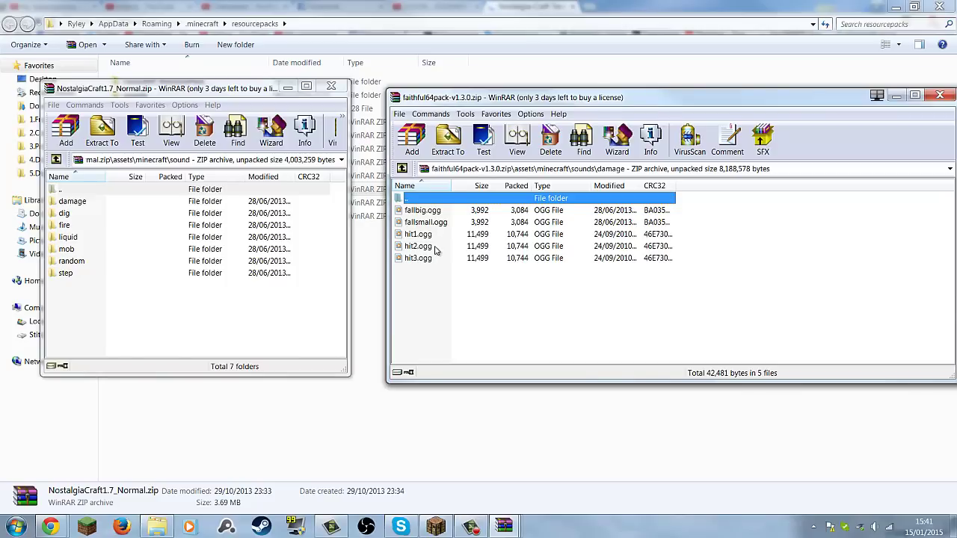
{"action": "left_click", "coordinate": [403, 170]}
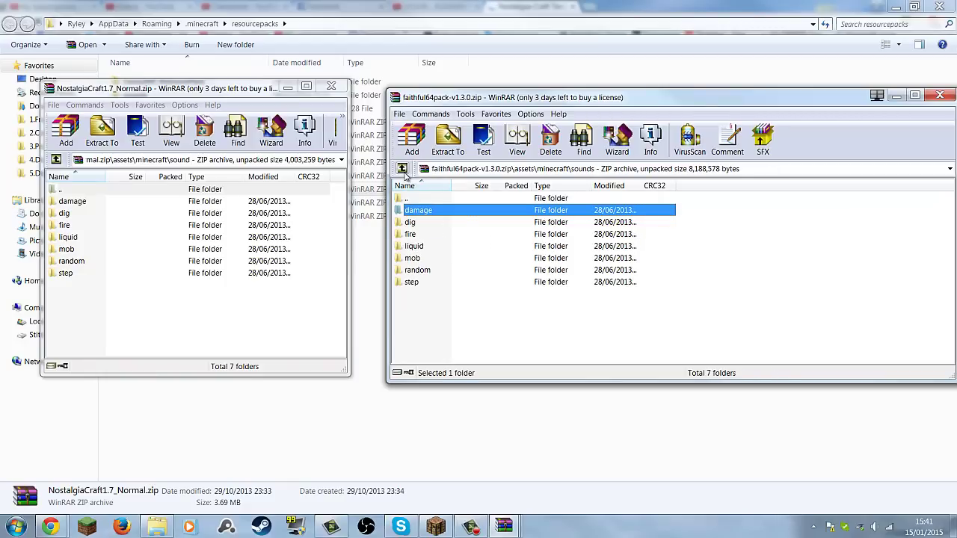
{"action": "double_click", "coordinate": [443, 268]}
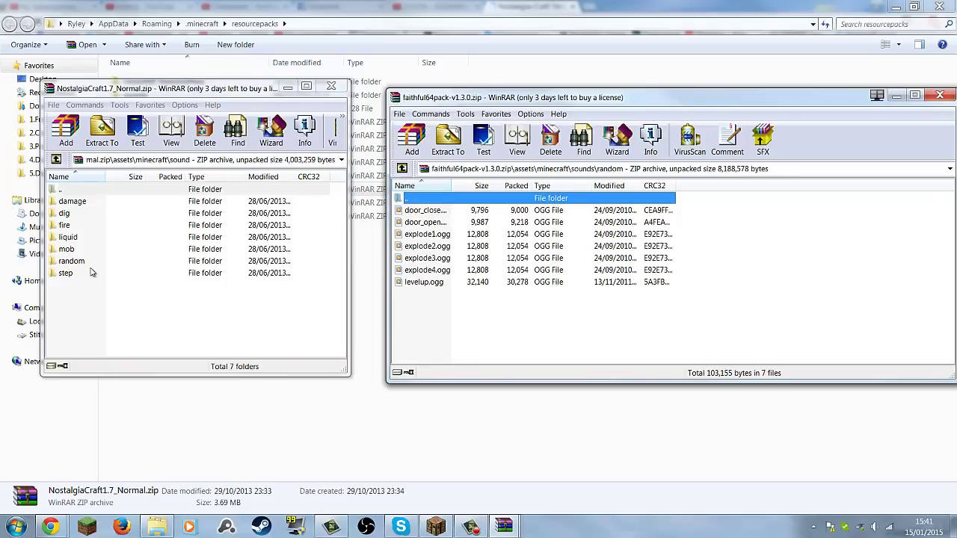
{"action": "left_click", "coordinate": [403, 171]}
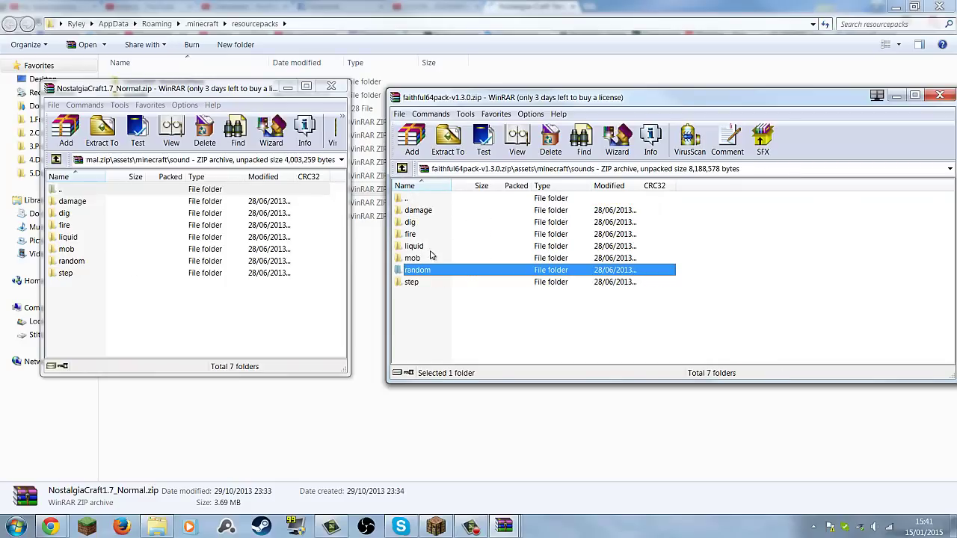
Step: View the damage folder in the NostalgiaCraft archive's sound folder, and open its random folder
{"action": "left_click", "coordinate": [85, 202]}
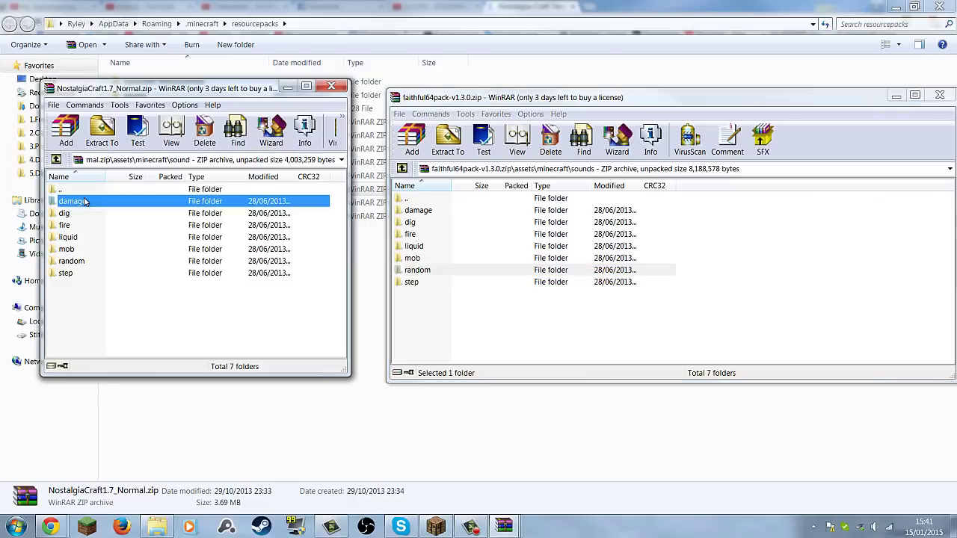
{"action": "double_click", "coordinate": [113, 203]}
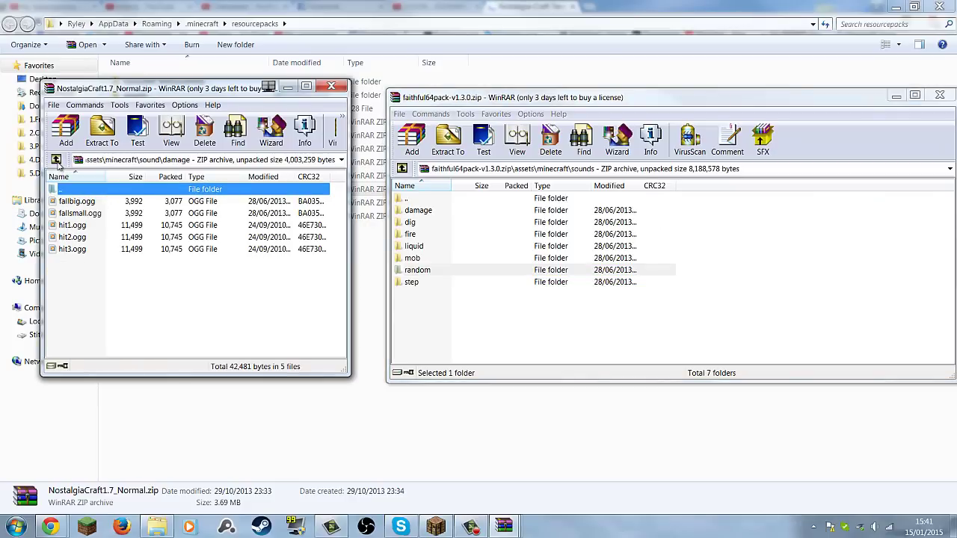
{"action": "key", "text": "BackSpace"}
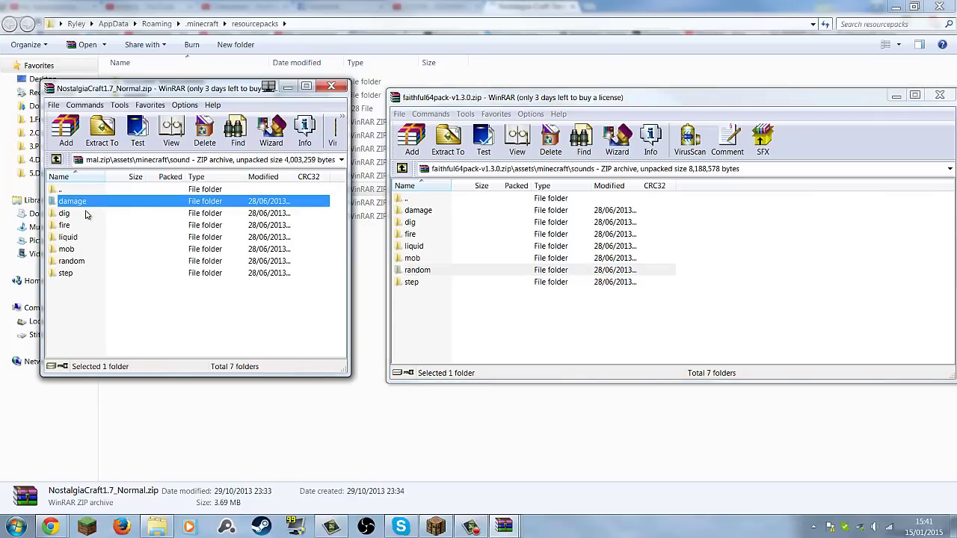
{"action": "double_click", "coordinate": [97, 262]}
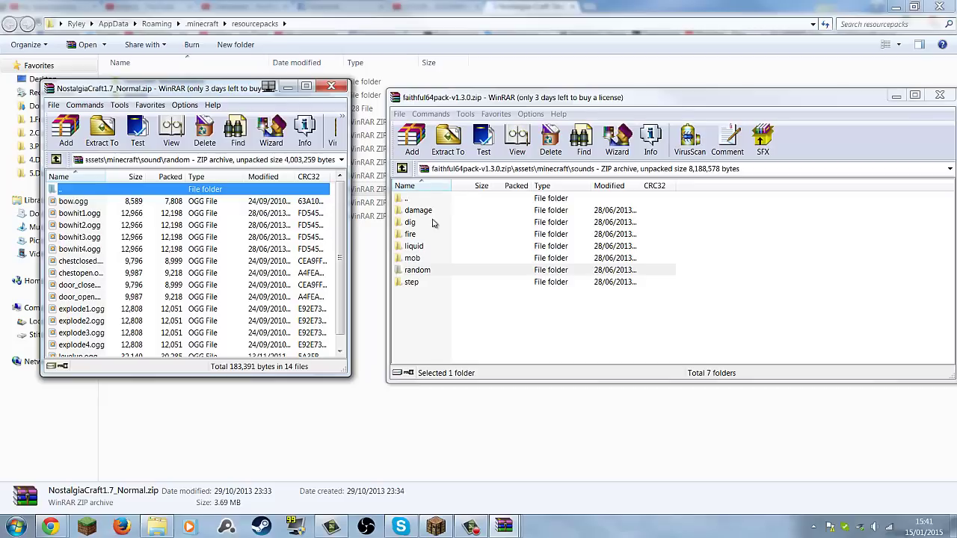
Step: Open the faithful64pack archive's random folder to compare its files with NostalgiaCraft's, and place its window directly beside the NostalgiaCraft window
{"action": "left_click", "coordinate": [432, 273]}
{"action": "double_click", "coordinate": [452, 270]}
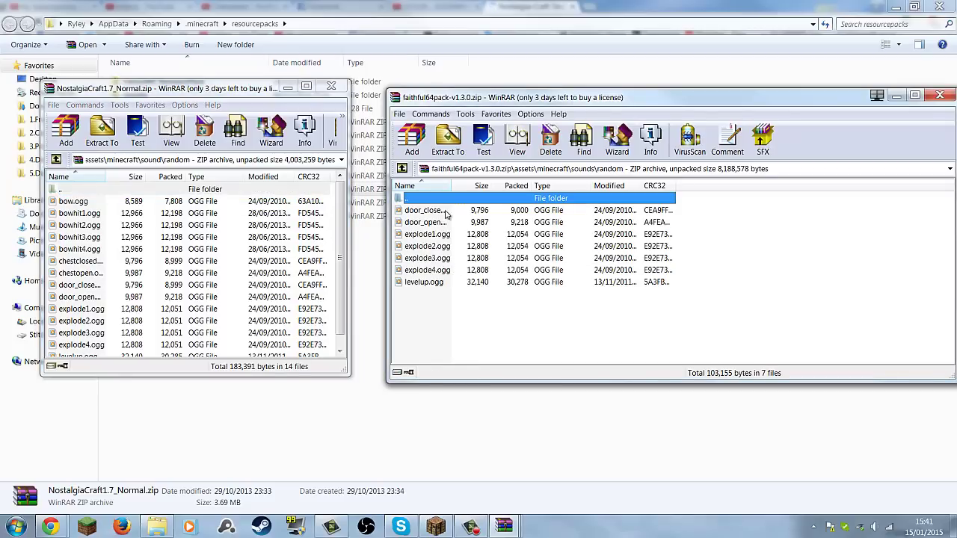
{"action": "left_click", "coordinate": [404, 168]}
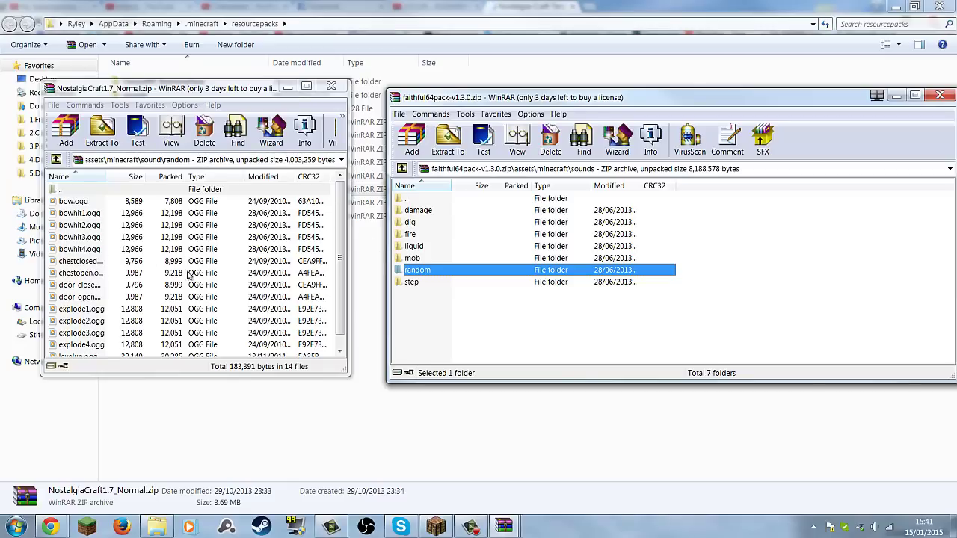
{"action": "left_click", "coordinate": [343, 238]}
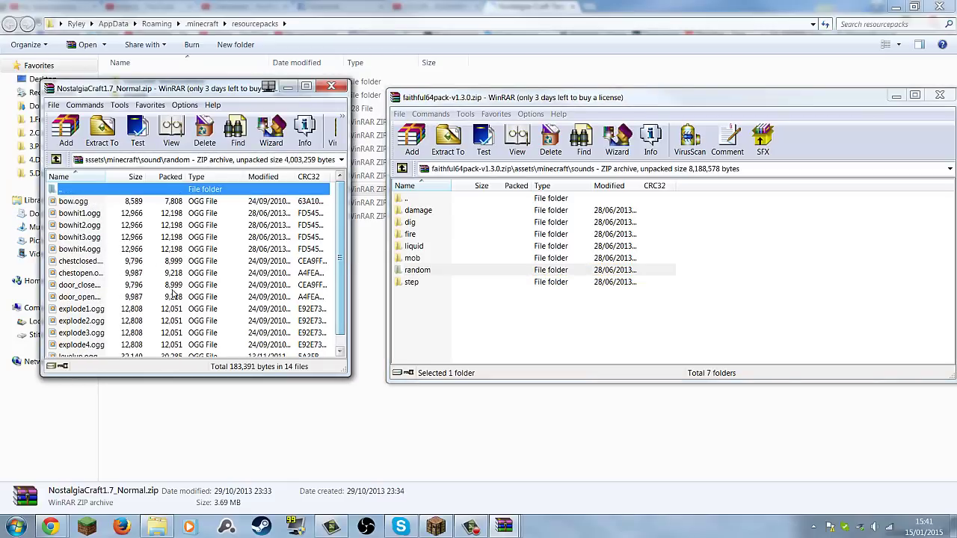
{"action": "left_click", "coordinate": [444, 270]}
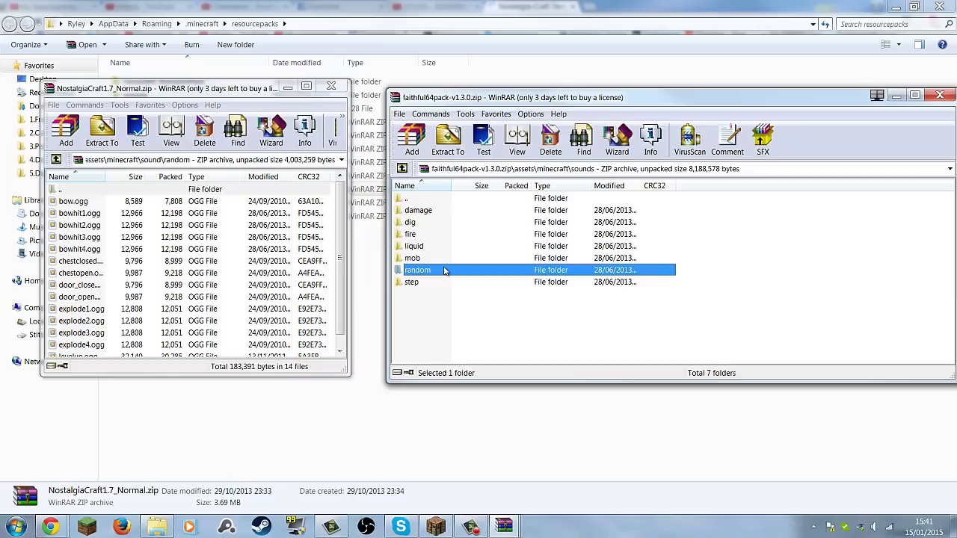
{"action": "double_click", "coordinate": [444, 271]}
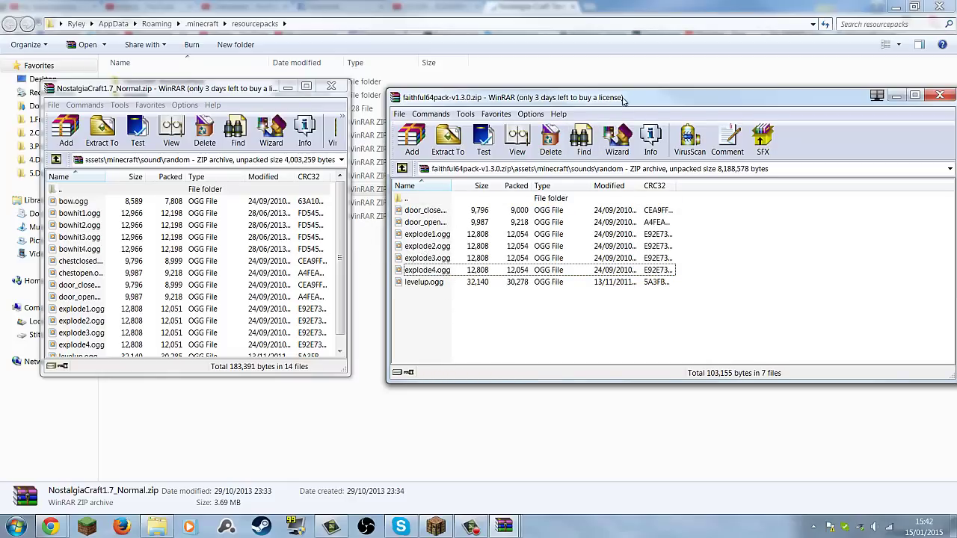
{"action": "left_click_drag", "start_coordinate": [623, 100], "coordinate": [588, 91]}
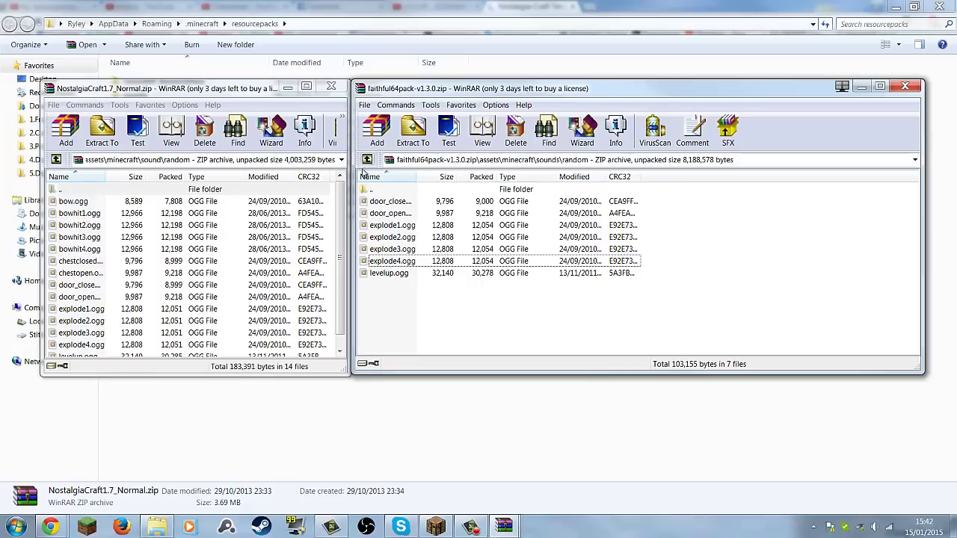
Step: Go back up to the assets folder in the faithful64pack archive and close both archive windows
{"action": "left_click", "coordinate": [367, 160]}
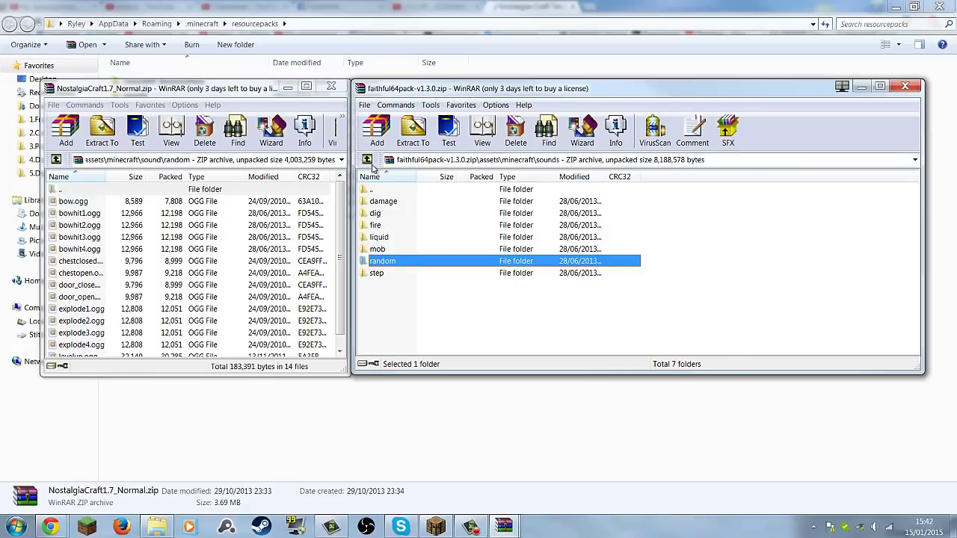
{"action": "left_click", "coordinate": [368, 161]}
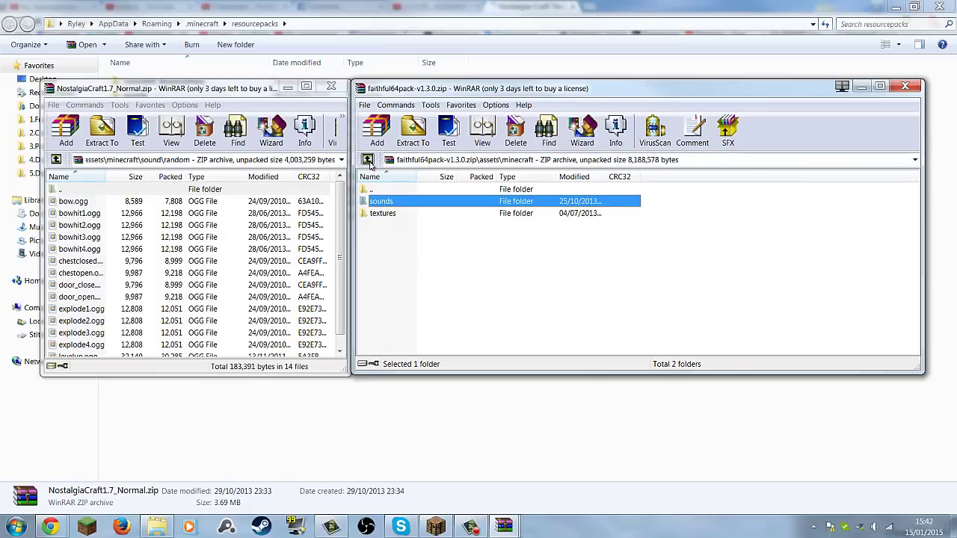
{"action": "left_click", "coordinate": [367, 161]}
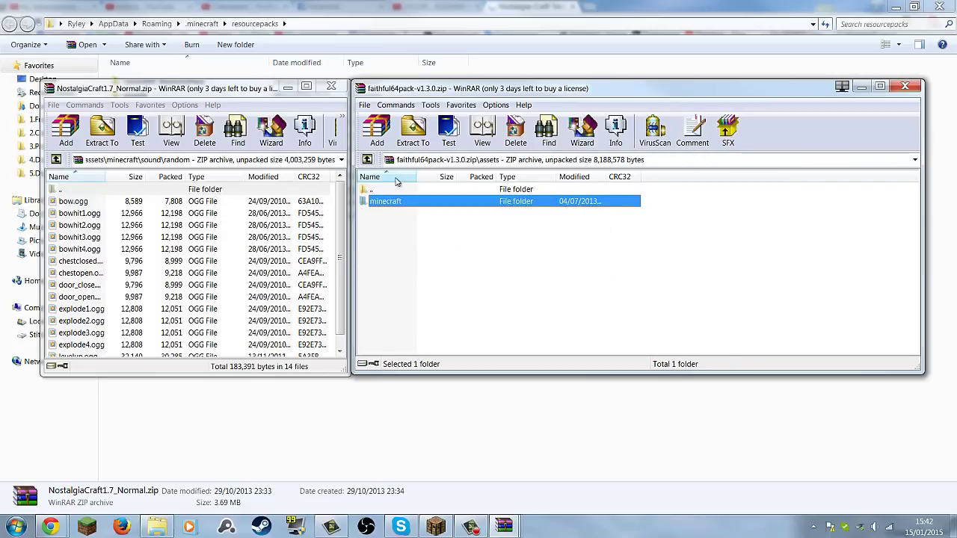
{"action": "left_click", "coordinate": [905, 87]}
{"action": "left_click", "coordinate": [331, 87]}
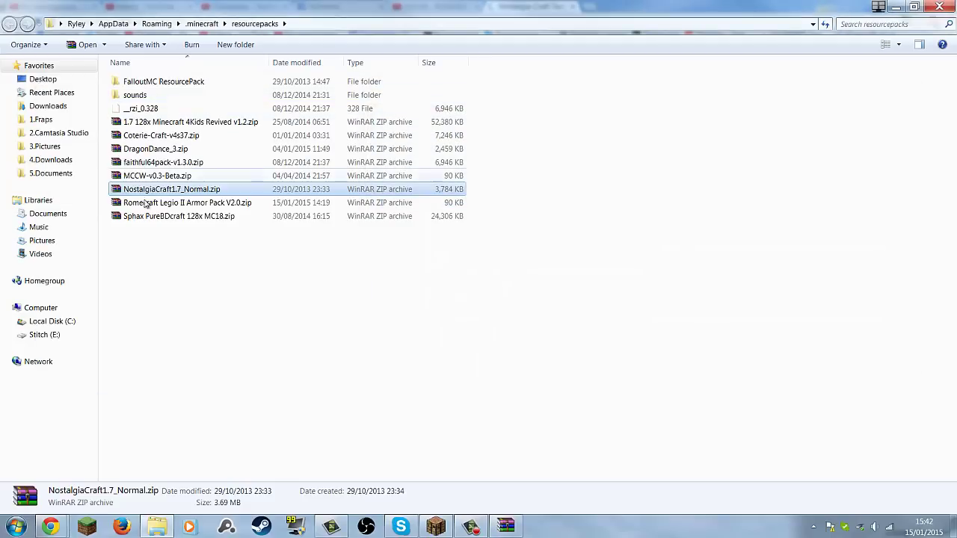
Step: Open DragonDance_3.zip at assets\minecraft, clear of the file list, and select the sounds folder in resourcepacks
{"action": "double_click", "coordinate": [181, 150]}
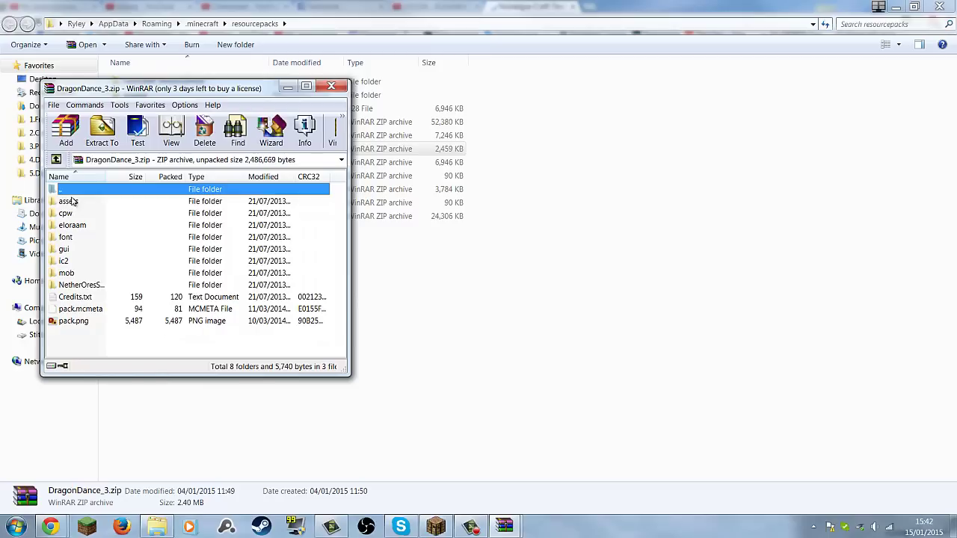
{"action": "double_click", "coordinate": [84, 201]}
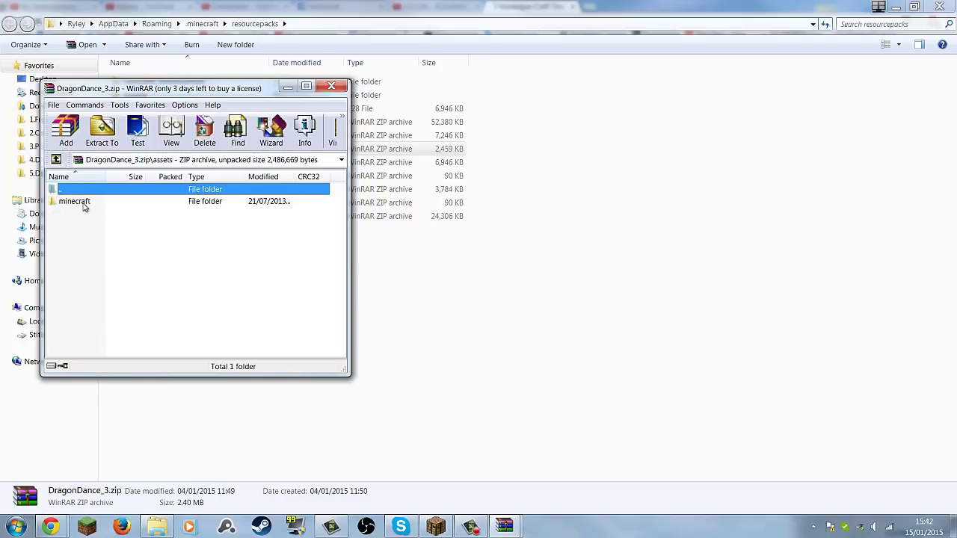
{"action": "double_click", "coordinate": [106, 201]}
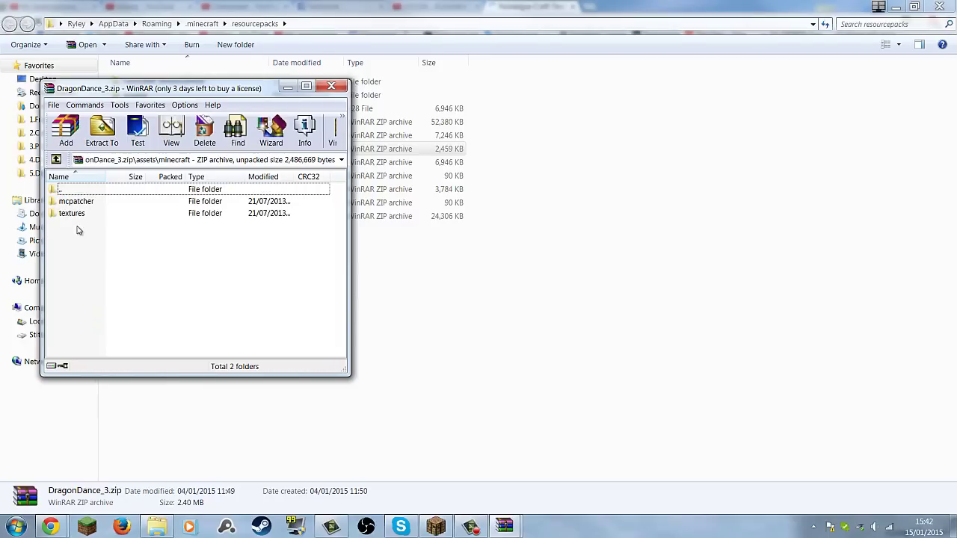
{"action": "left_click_drag", "start_coordinate": [175, 89], "coordinate": [581, 90]}
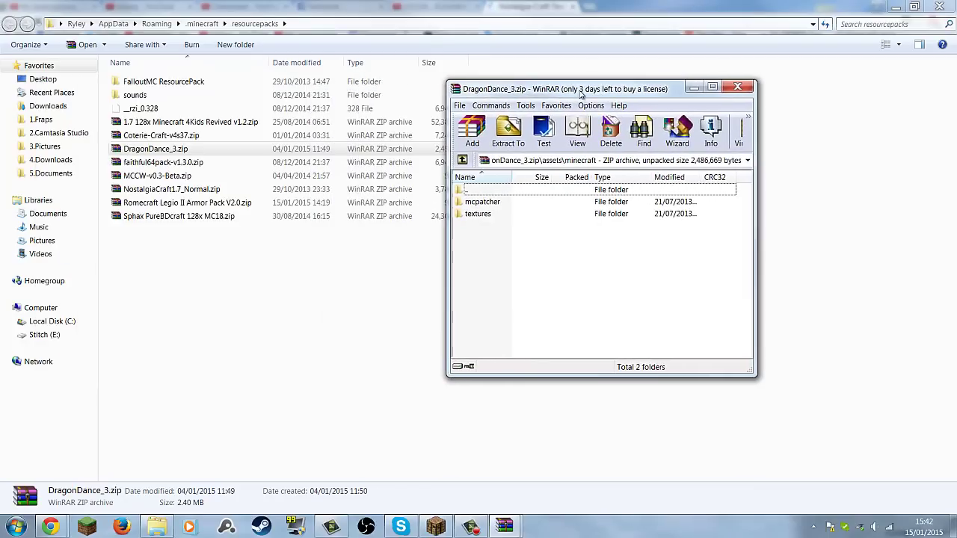
{"action": "left_click", "coordinate": [171, 101]}
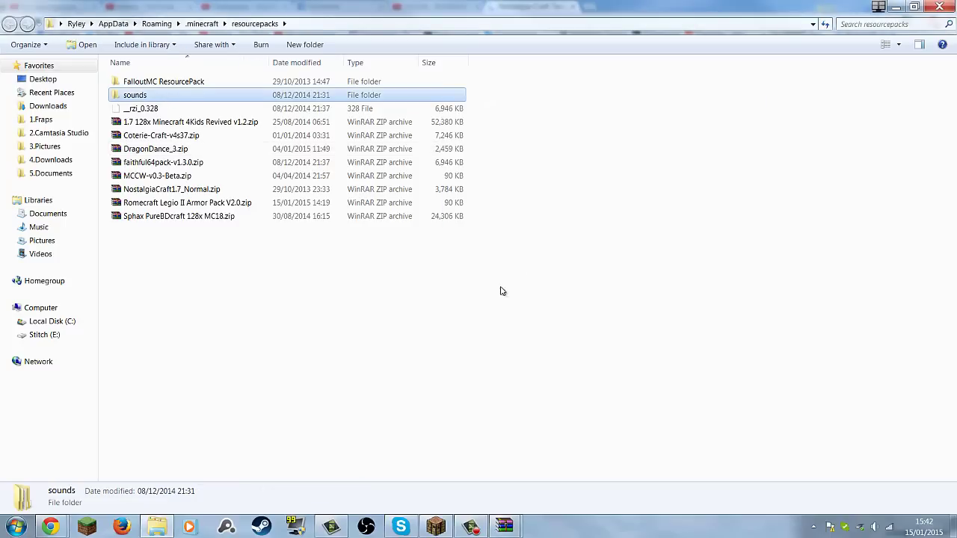